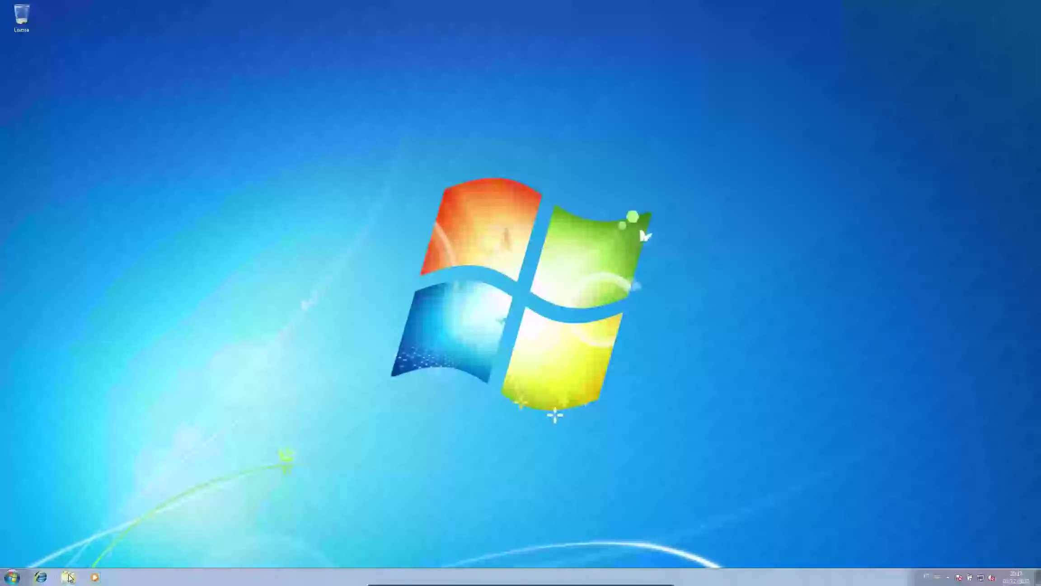
Step: Run SETUP as administrator from the SQLEXPRADV_x64_PTB folder in Downloads, and minimize the file window
left_click(69, 576)
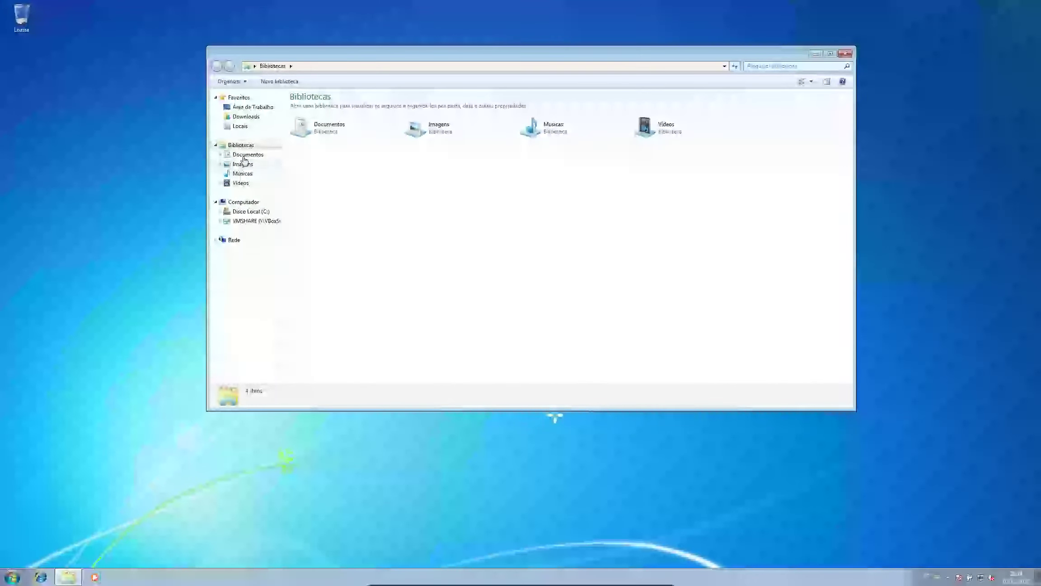
left_click(246, 117)
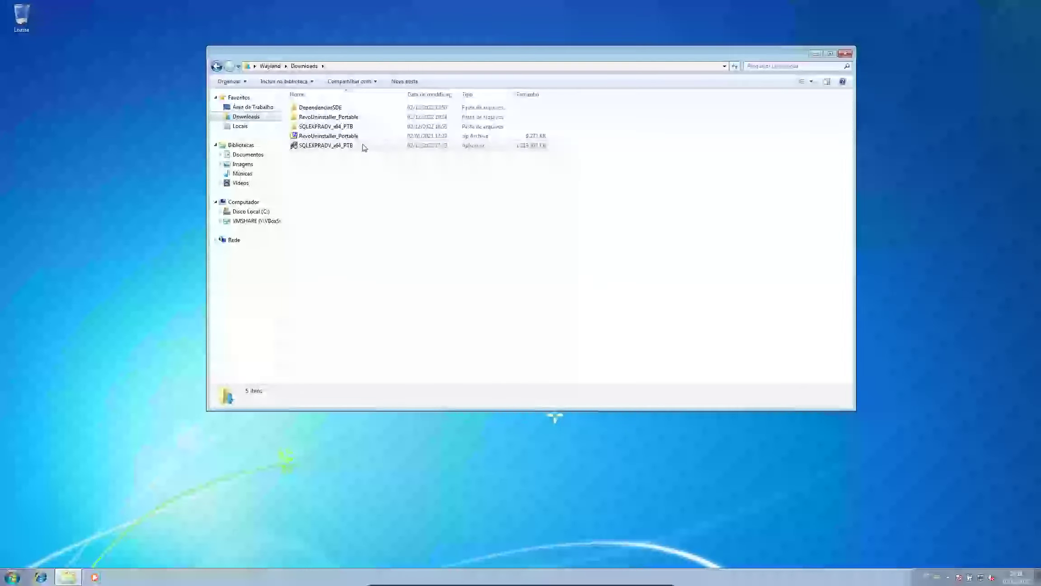
double_click(352, 126)
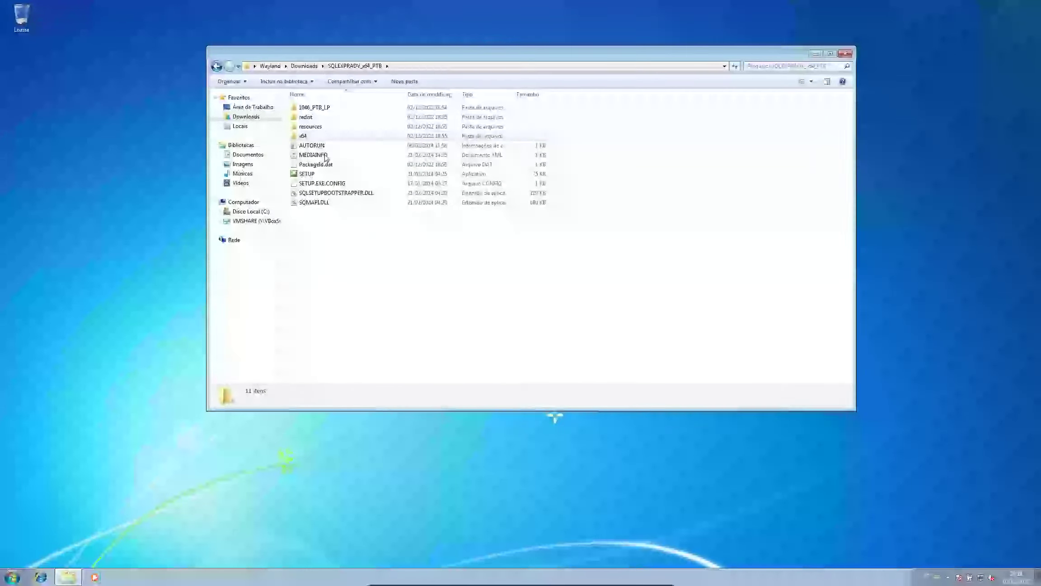
right_click(323, 175)
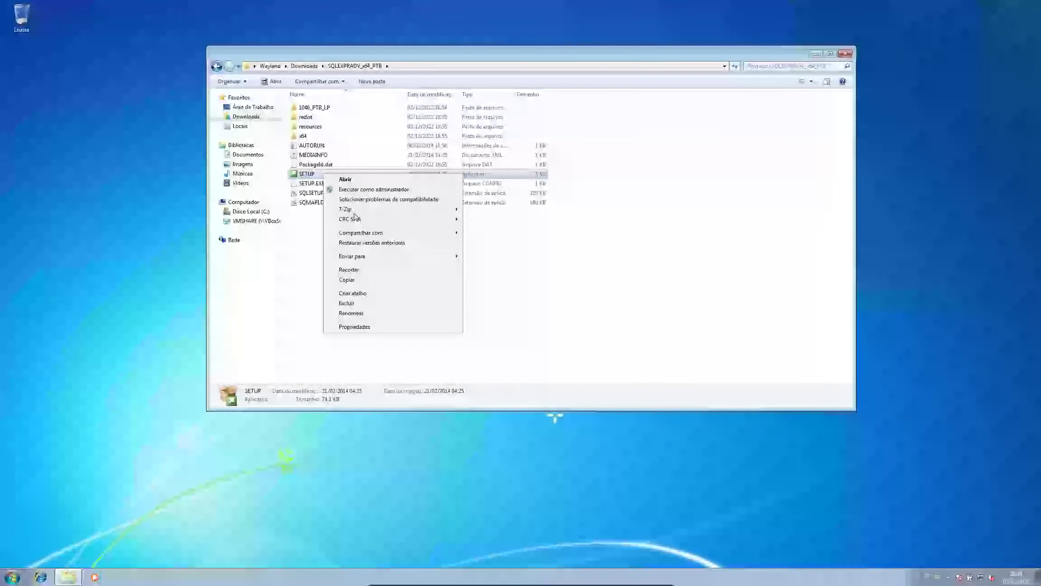
left_click(358, 189)
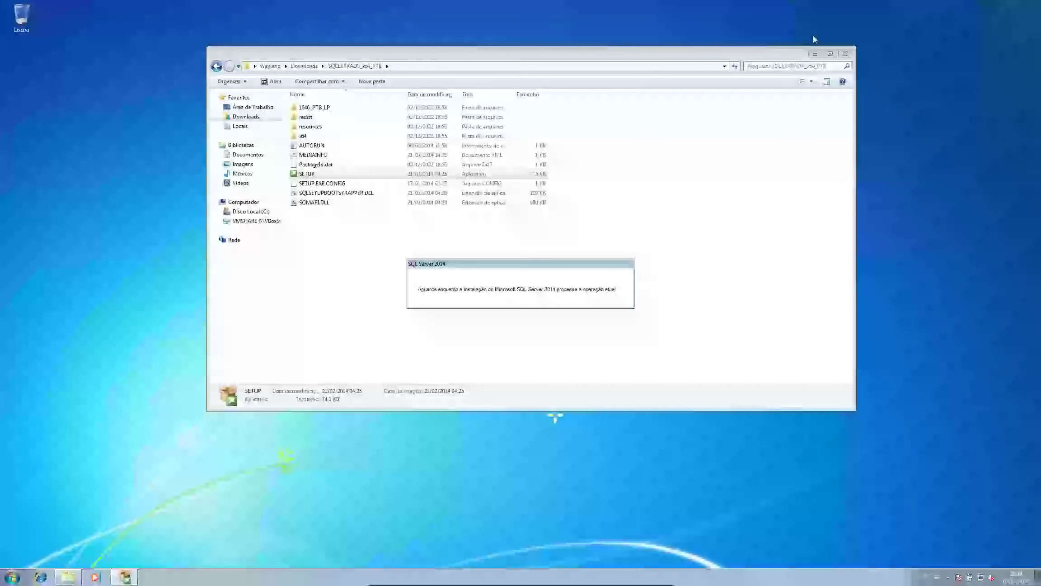
left_click(813, 54)
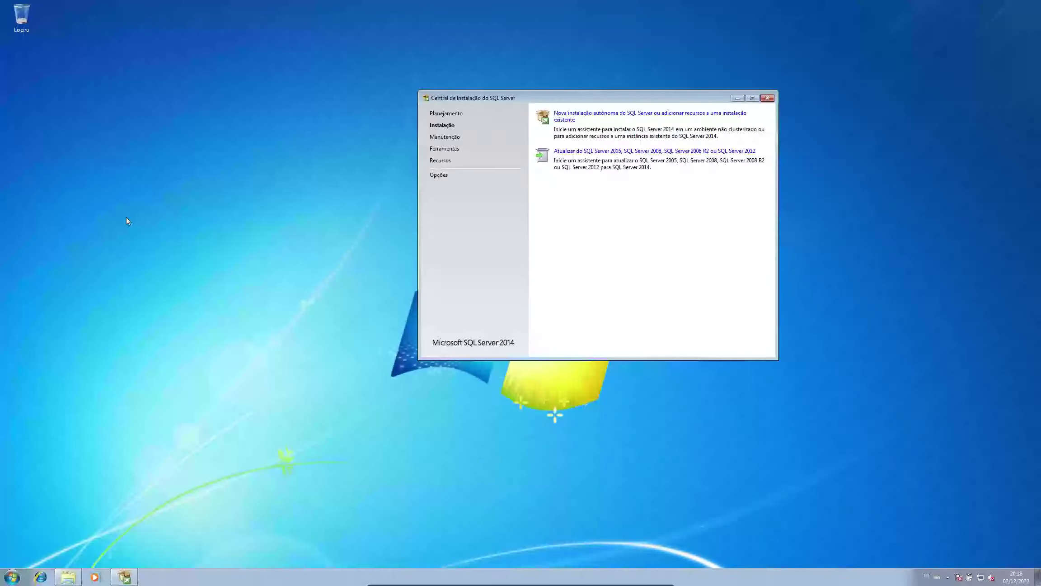
Step: Start a new standalone SQL Server 2014 installation from the installation center
left_click_drag(624, 96, 442, 97)
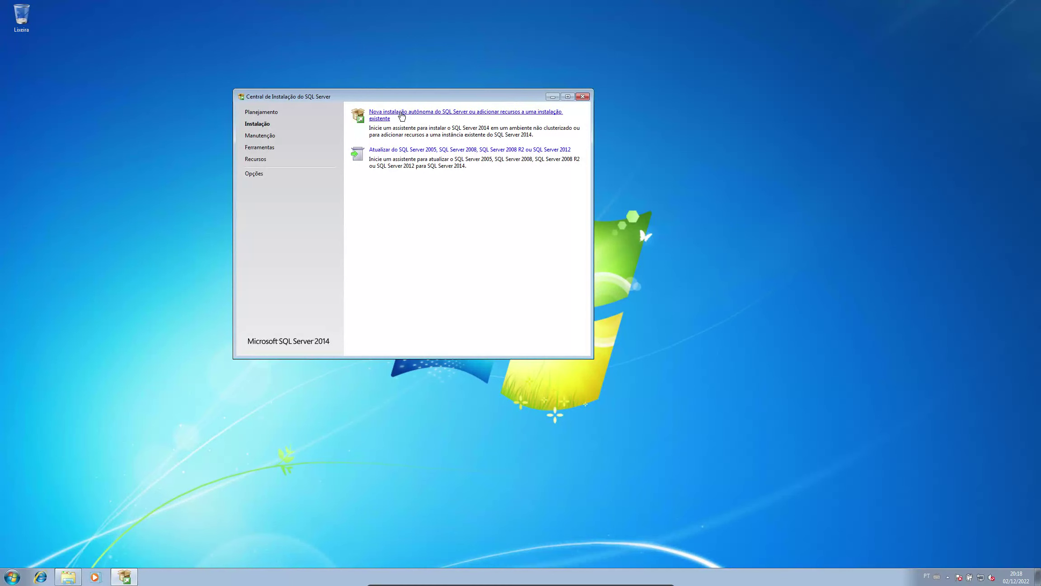
left_click(402, 115)
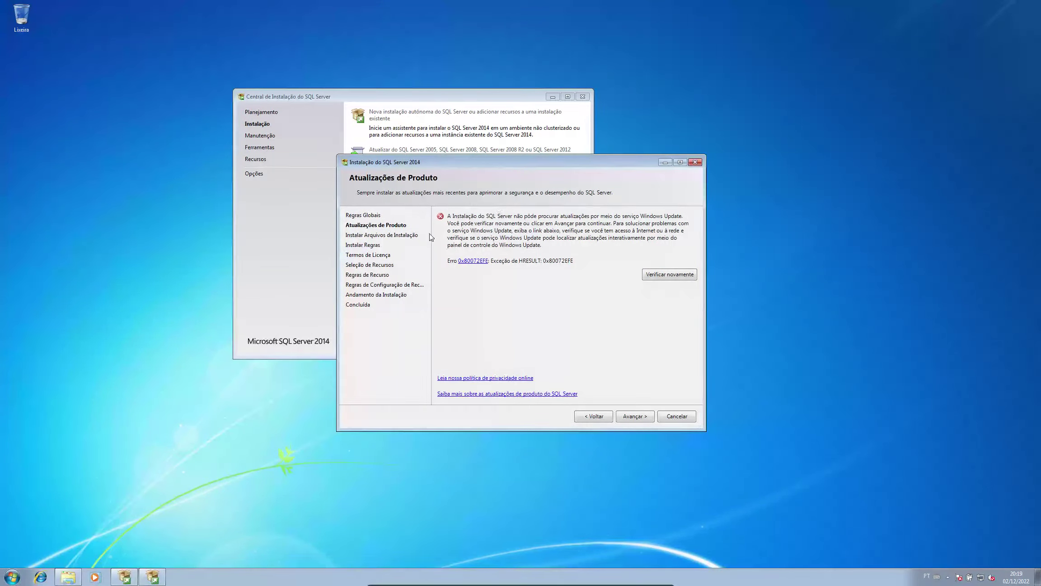
left_click_drag(519, 163, 468, 75)
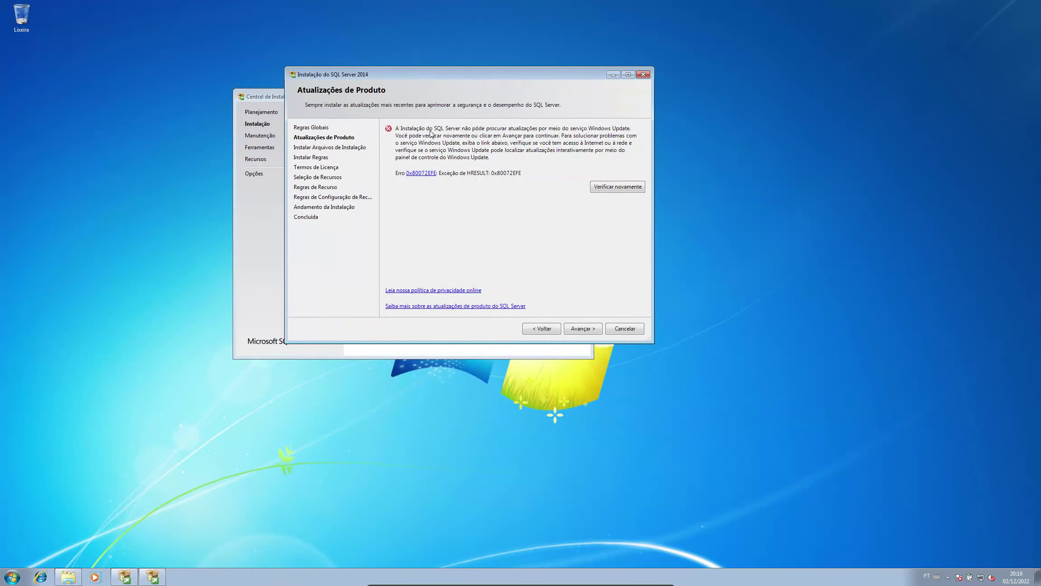
Step: Continue past the product updates page and accept the licence terms to reach feature selection
left_click(584, 332)
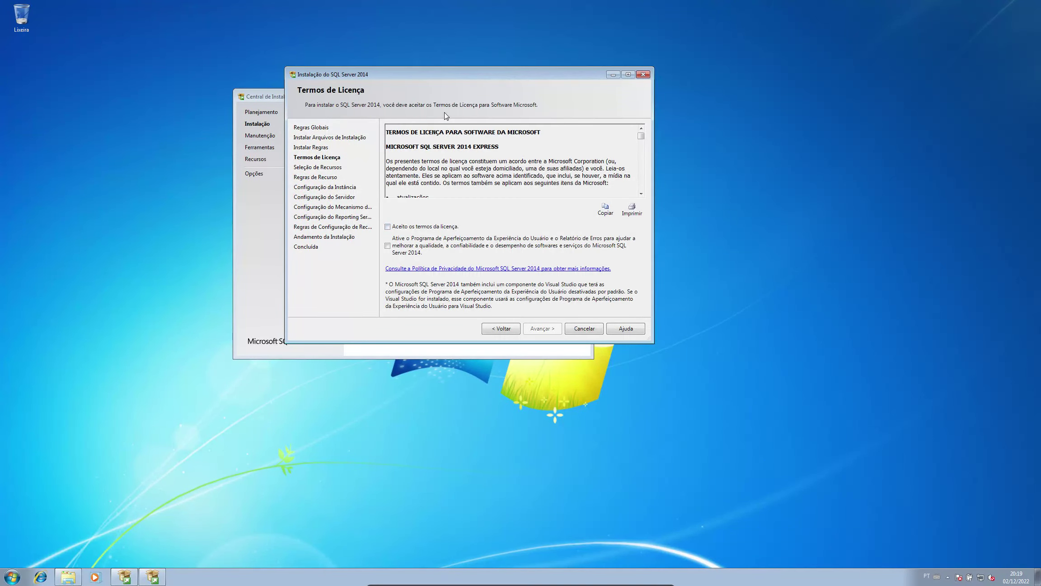
left_click(428, 230)
left_click(542, 328)
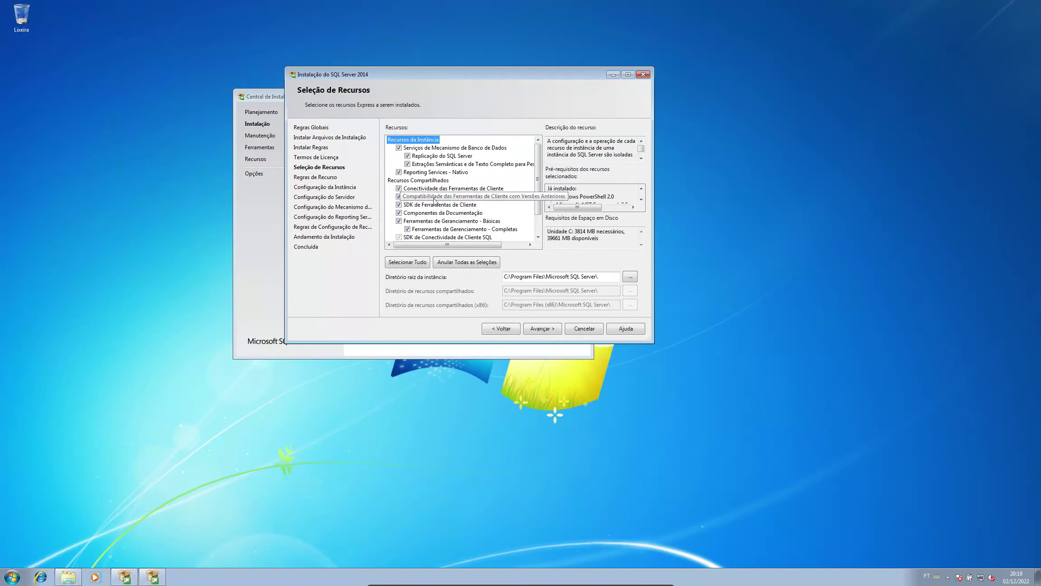
Step: Maximize the setup window and examine the descriptions of the instance and shared features, from SQL Server replication to the complete management tools
left_click(628, 74)
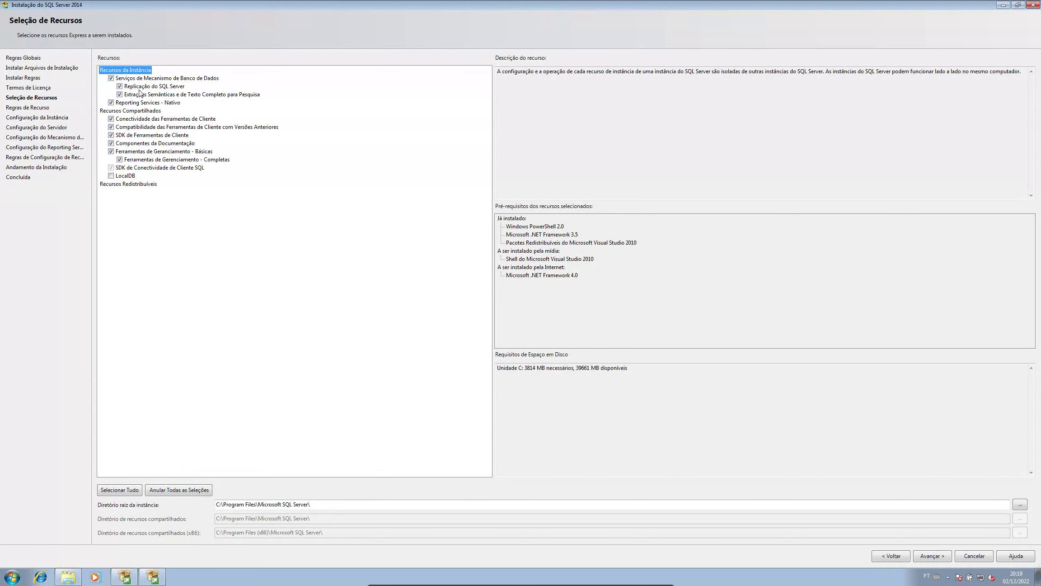
left_click(155, 88)
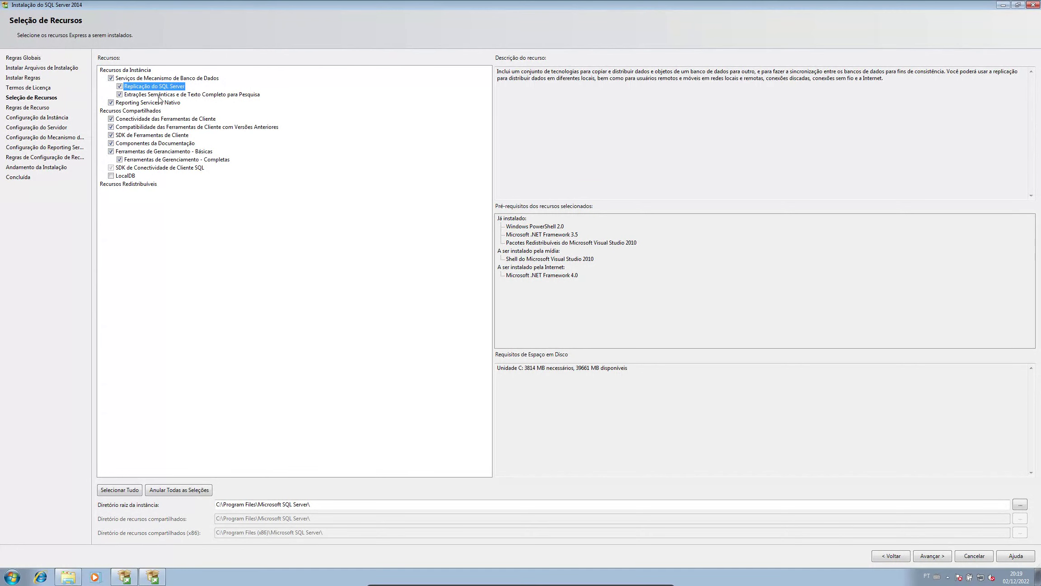
left_click(159, 96)
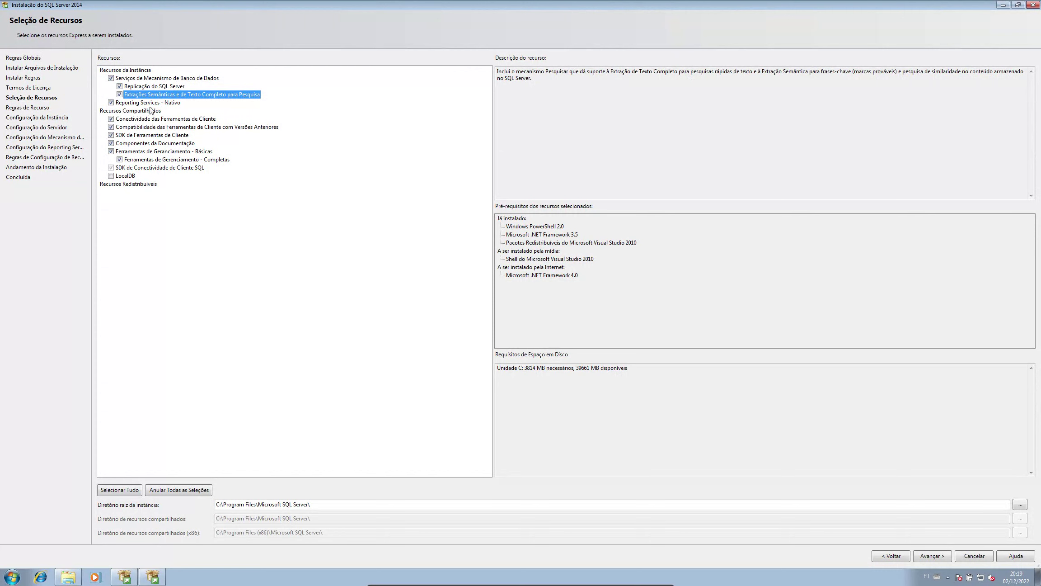
left_click(149, 106)
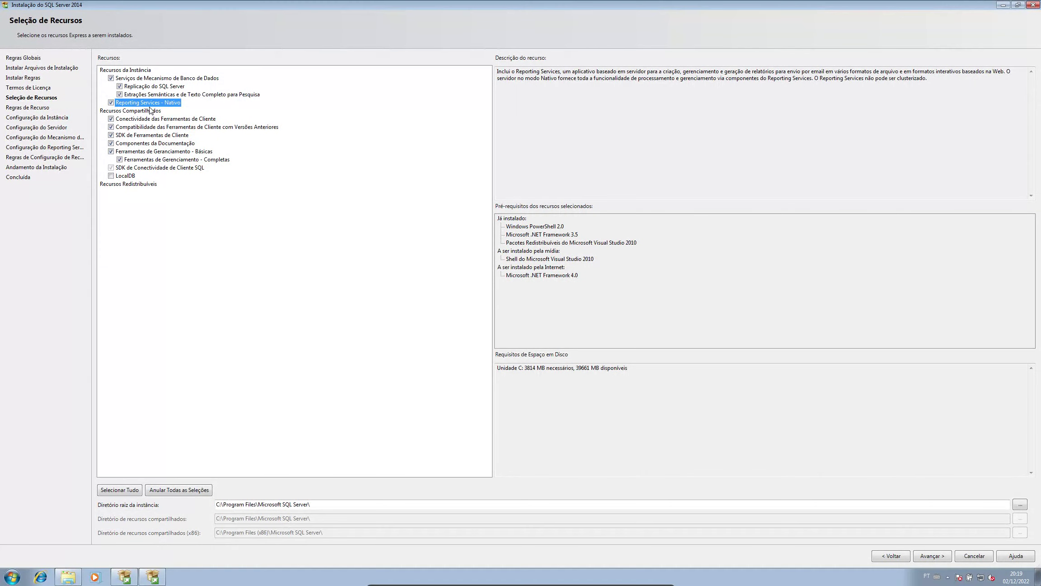
left_click(138, 113)
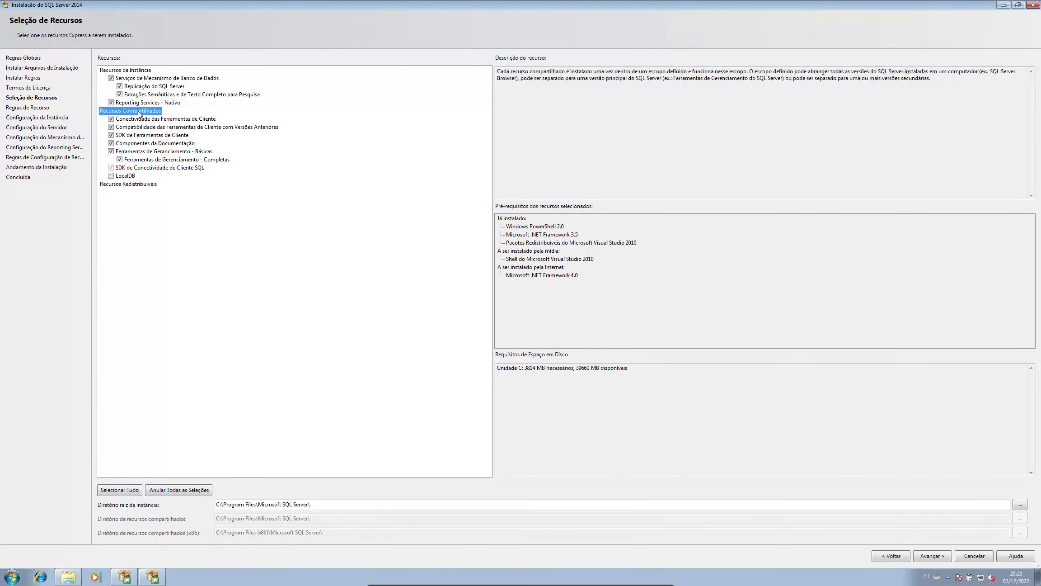
left_click(142, 121)
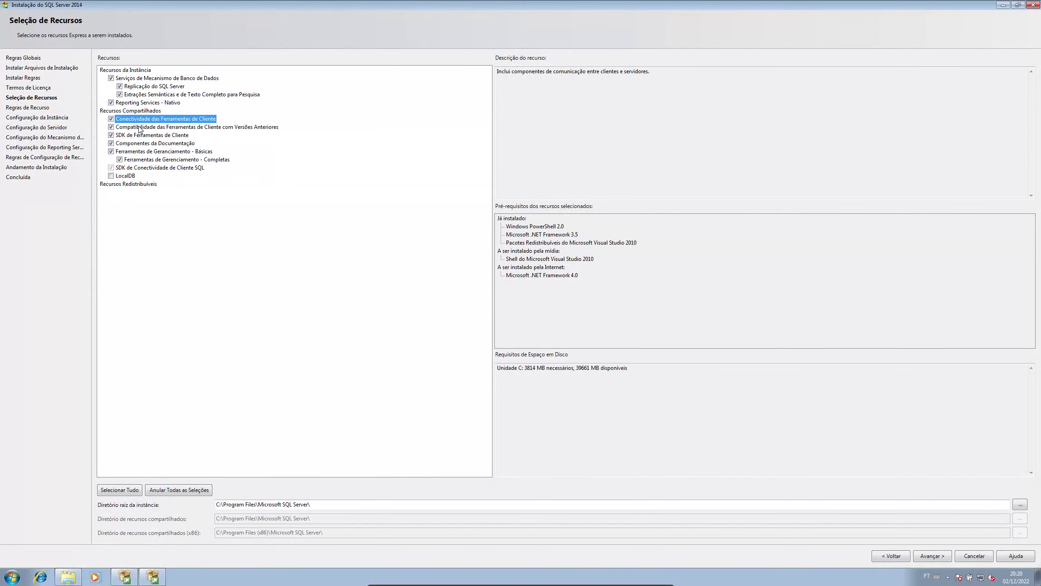
left_click(139, 129)
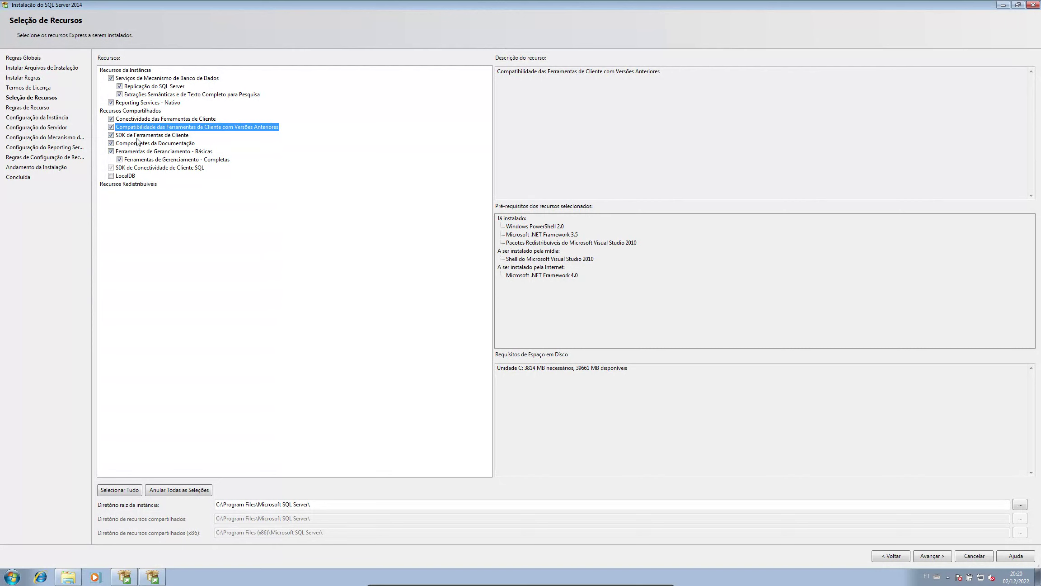
left_click(137, 137)
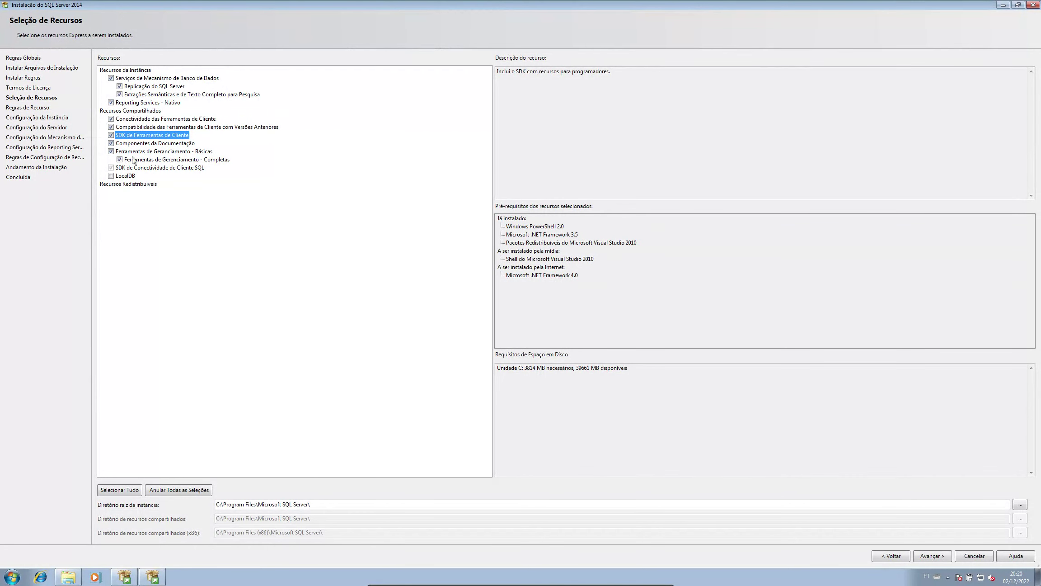
left_click(148, 143)
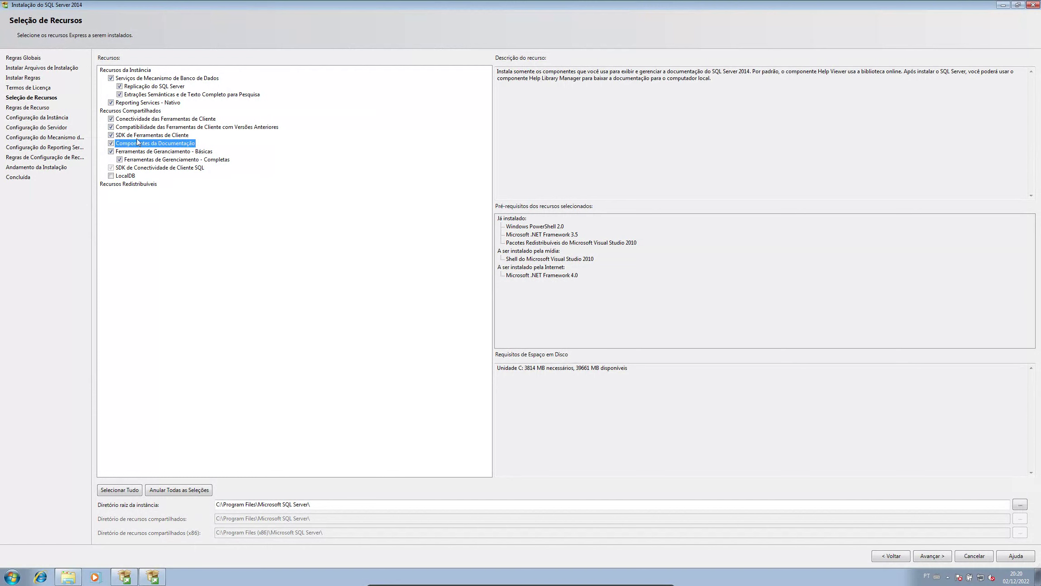
left_click(173, 155)
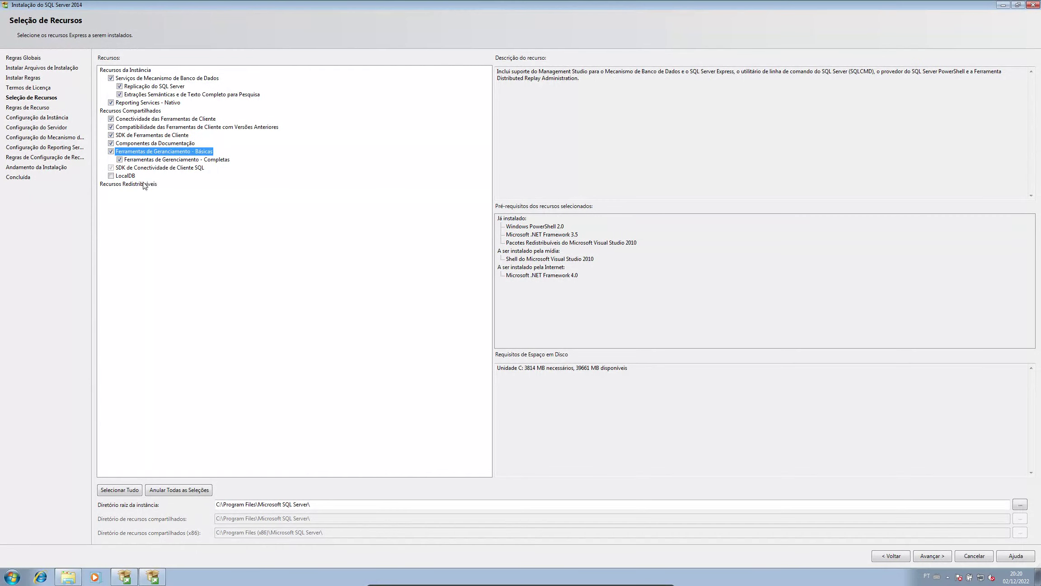
left_click(127, 176)
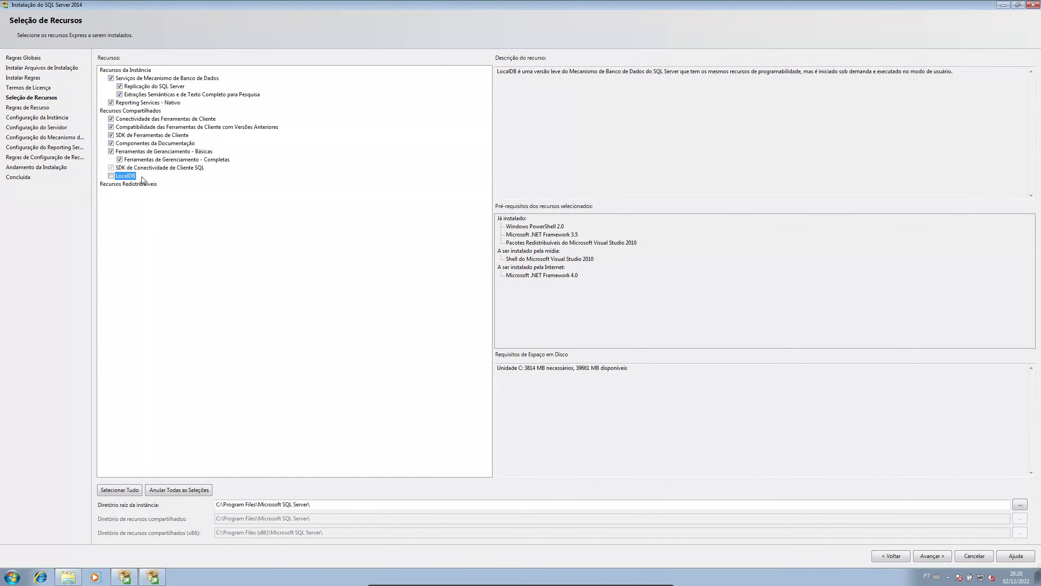
left_click(176, 168)
left_click(183, 161)
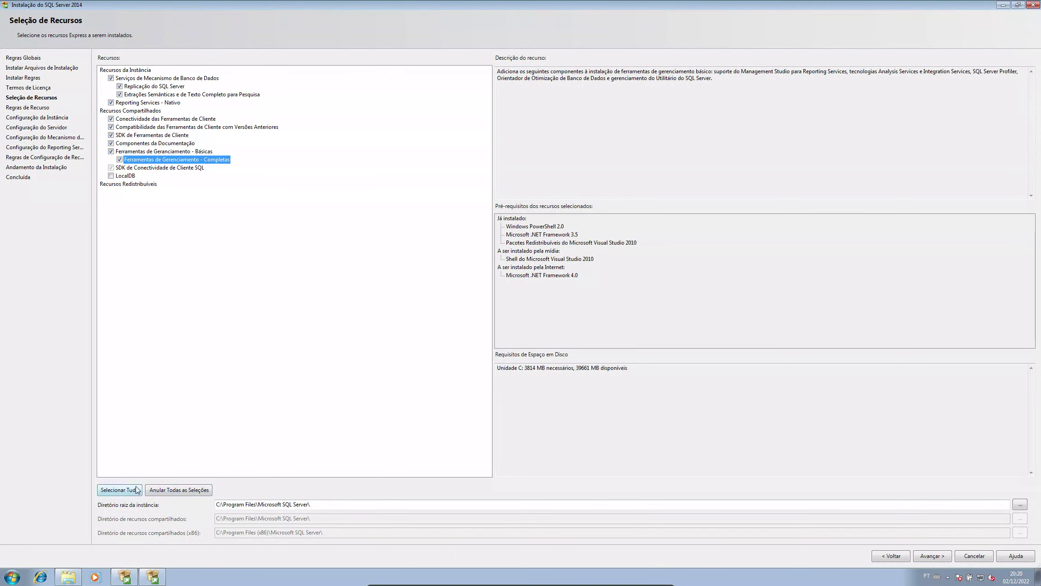
Step: Keep the preselected features and the default instance root directory, and proceed to instance configuration
left_click_drag(312, 505, 207, 511)
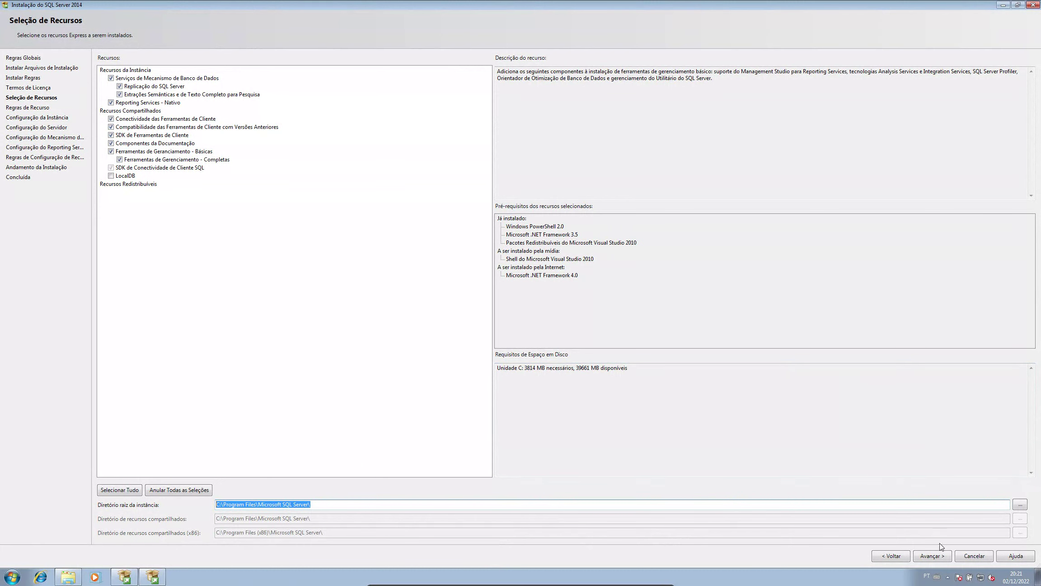
left_click(939, 560)
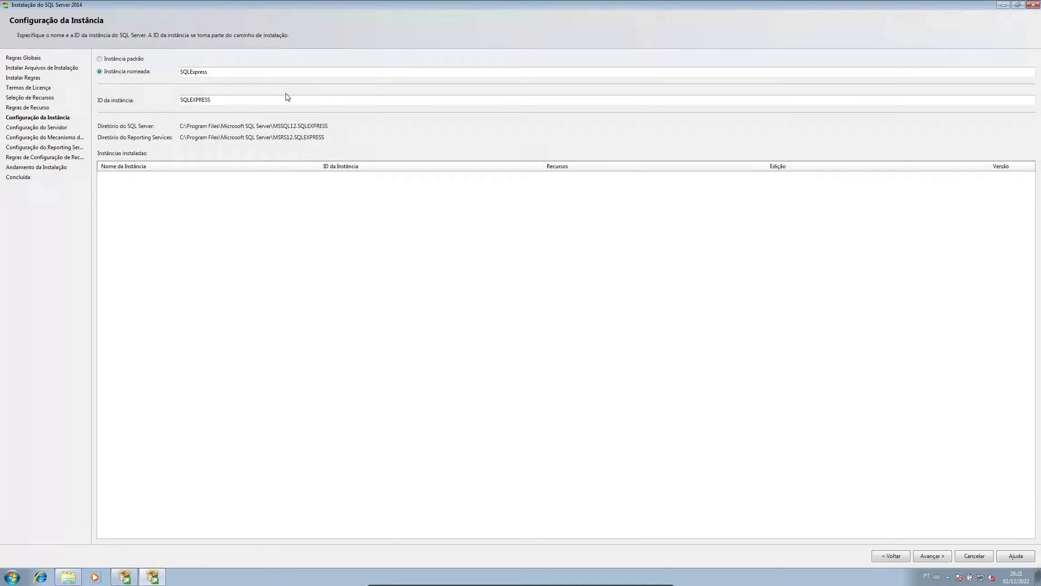
Step: Choose the default instance (Instância padrão) instead of the named SQLExpress instance and continue the setup
left_click_drag(220, 73, 176, 76)
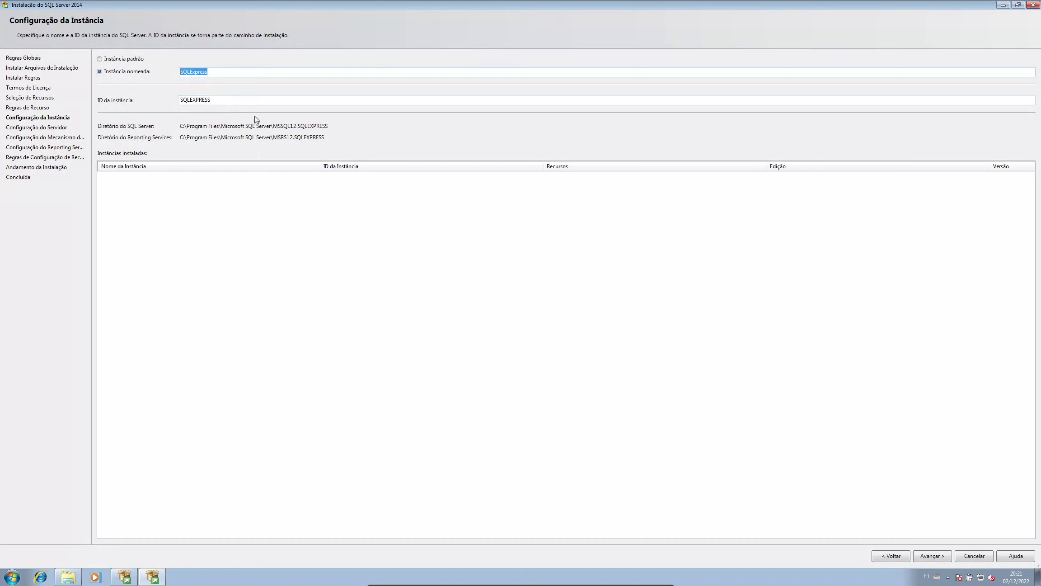
left_click_drag(255, 100, 162, 100)
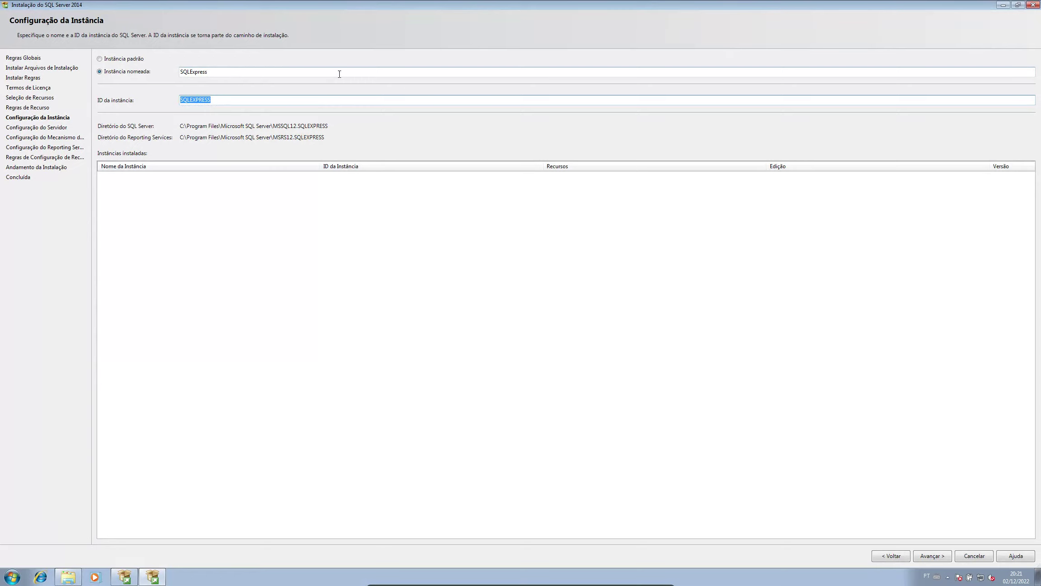
left_click(118, 60)
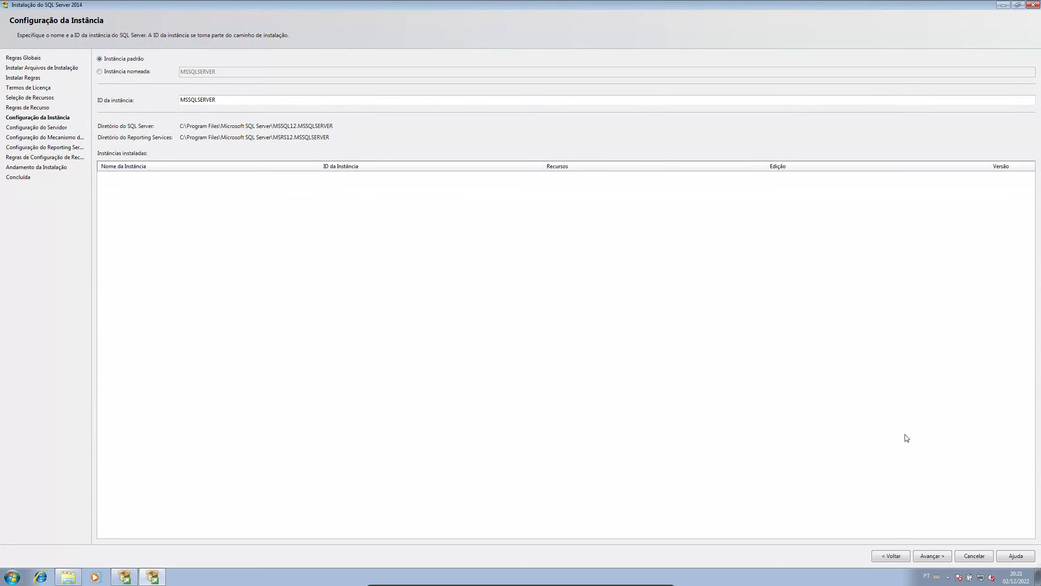
left_click(933, 555)
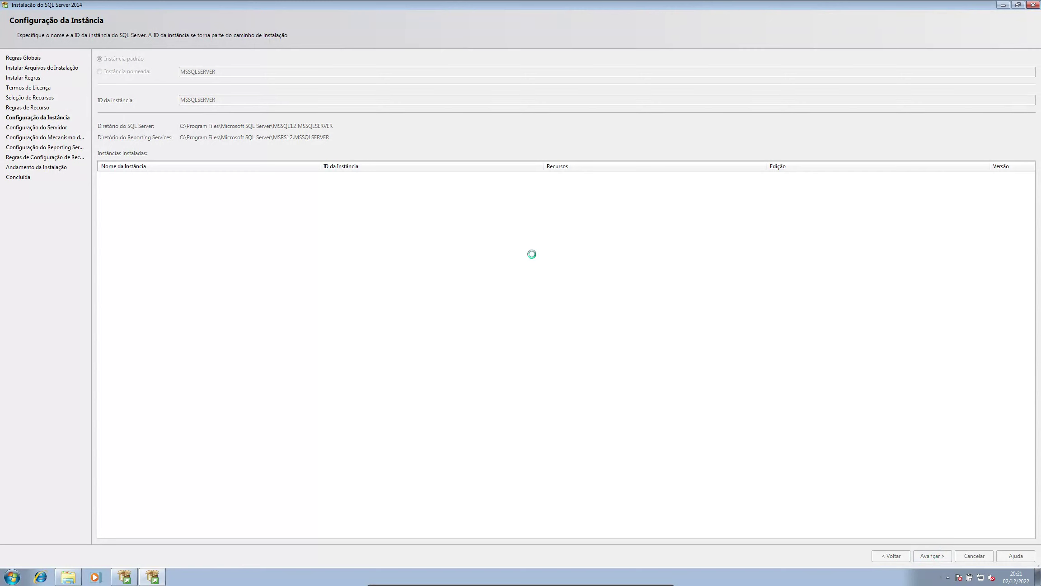